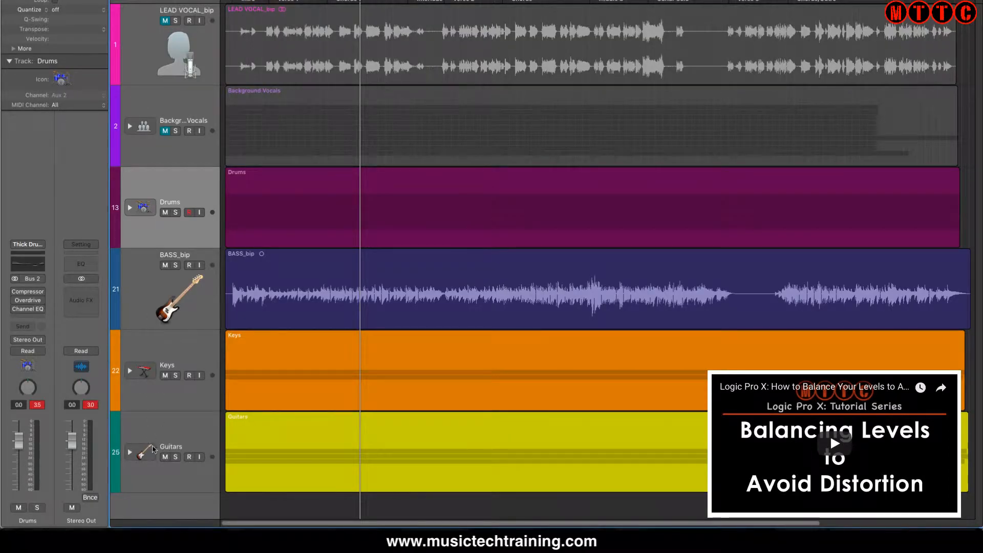
# Expand the Drums track stack and check the individual drum tracks' levels, ending on the OH L_bip channel strip
pyautogui.click(130, 208)
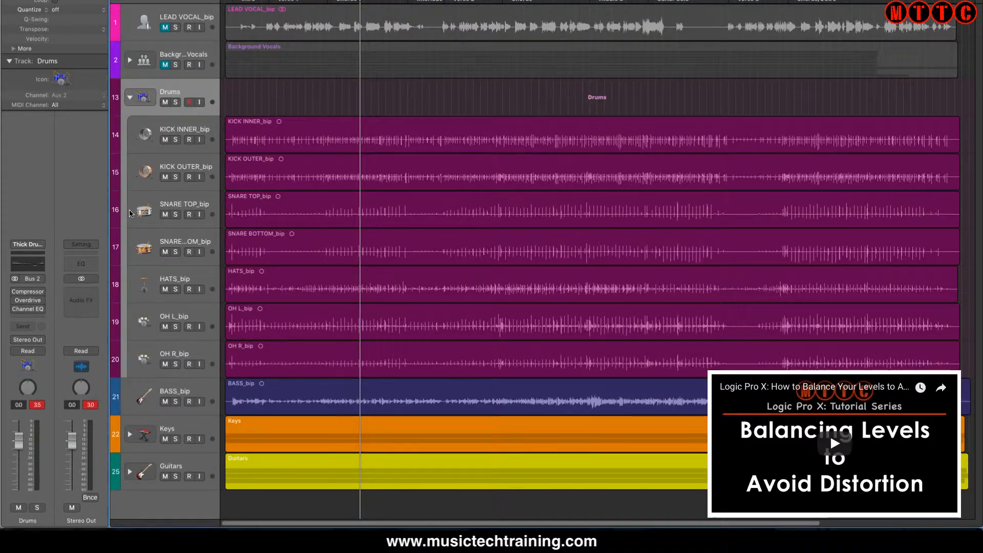
pyautogui.click(141, 136)
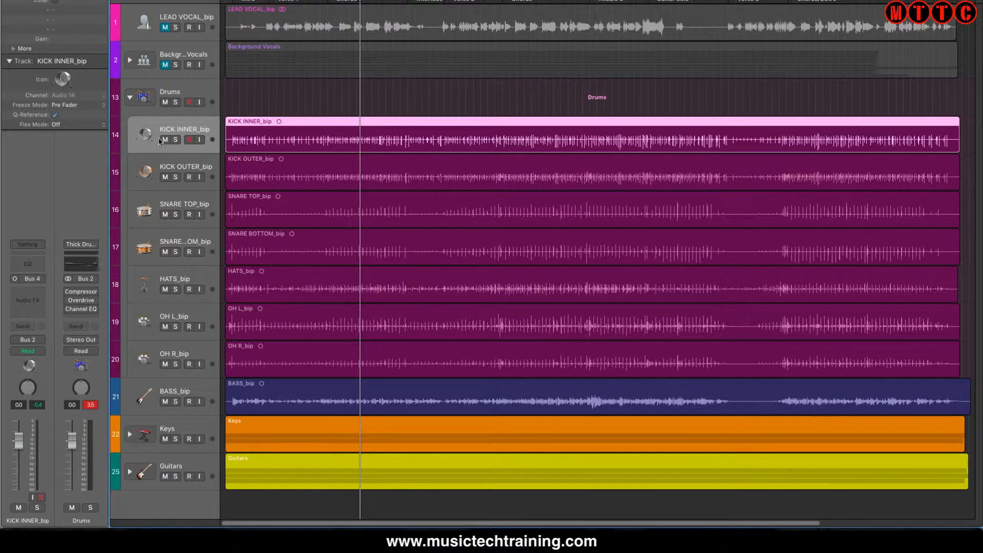
pyautogui.click(140, 286)
pyautogui.click(142, 325)
pyautogui.click(19, 438)
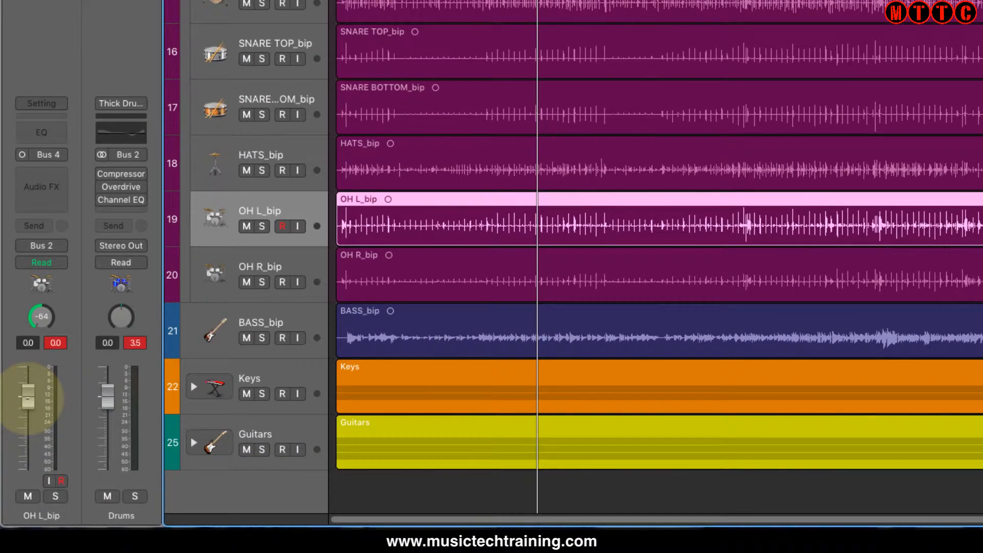
pyautogui.moveTo(31, 398); pyautogui.dragTo(31, 396)
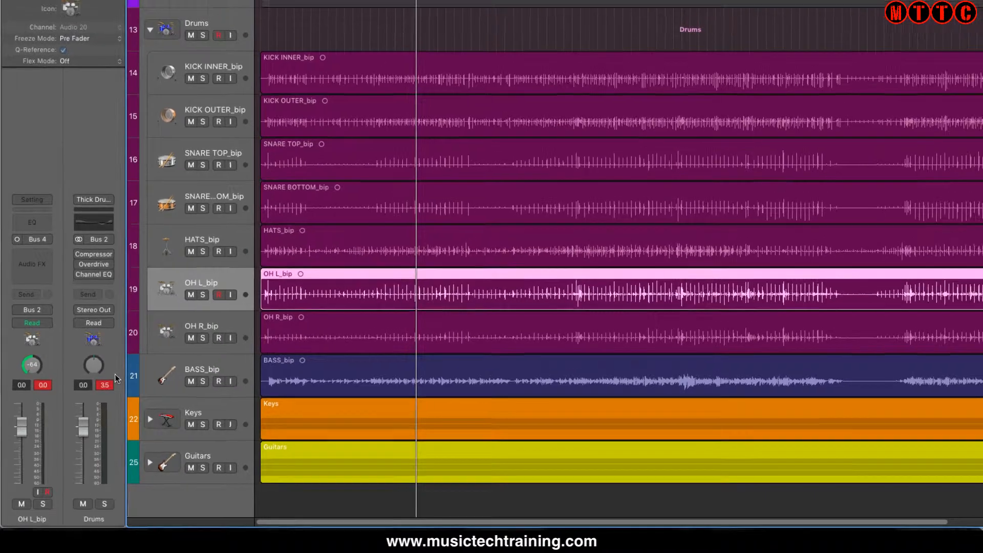
# Clear the Stereo Out peak reading in the mixer and play a short passage to check the mix for clipping
pyautogui.press('2')
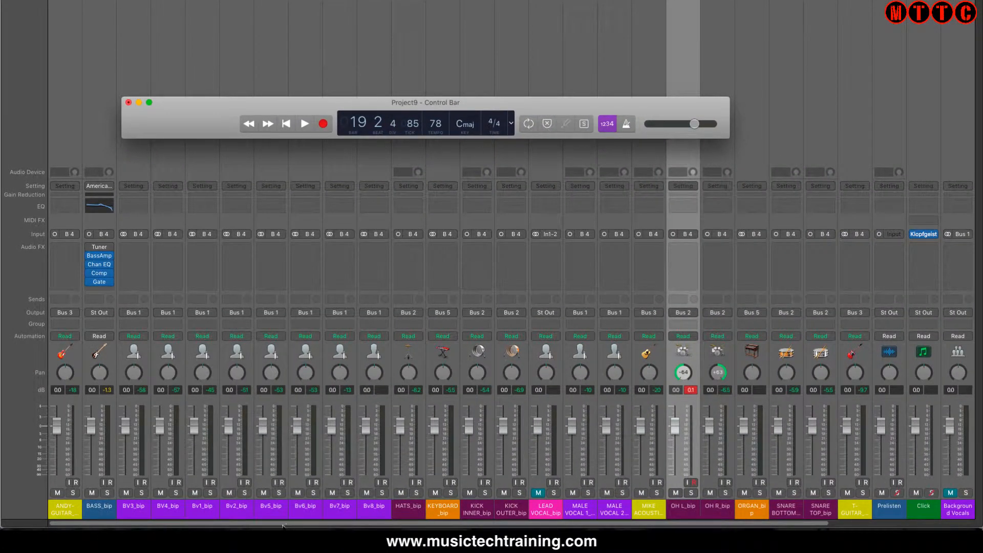
pyautogui.moveTo(282, 526); pyautogui.dragTo(764, 527)
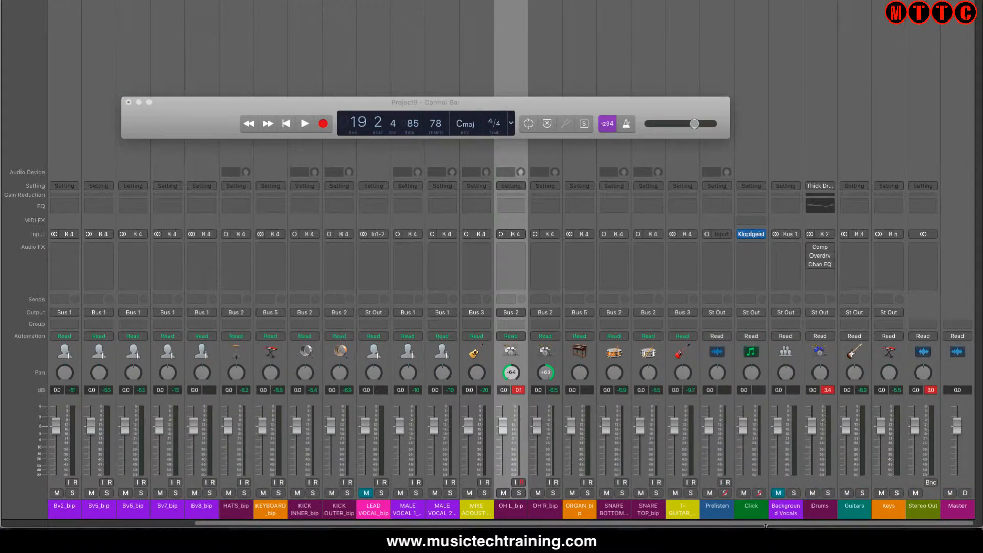
pyautogui.click(931, 390)
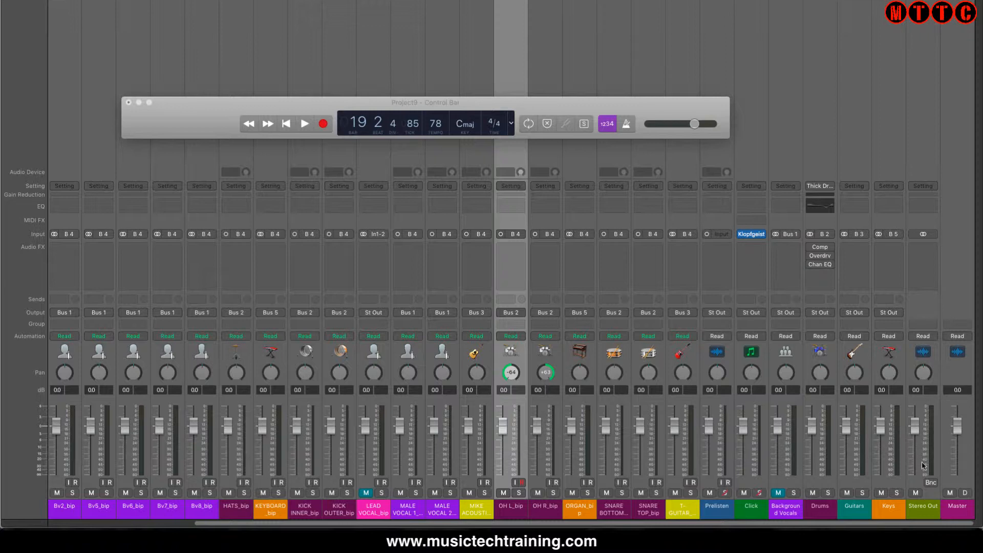
pyautogui.press('space')
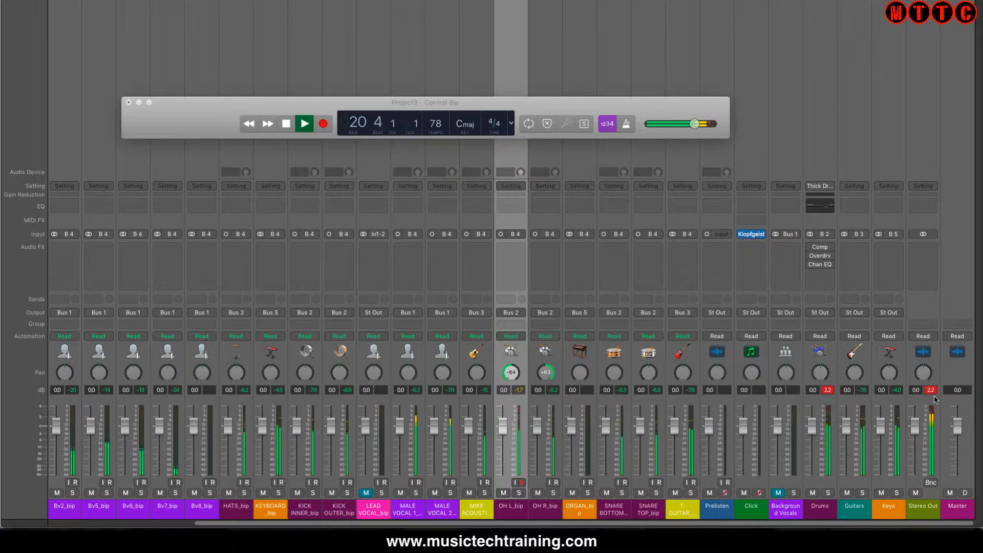
pyautogui.press('space')
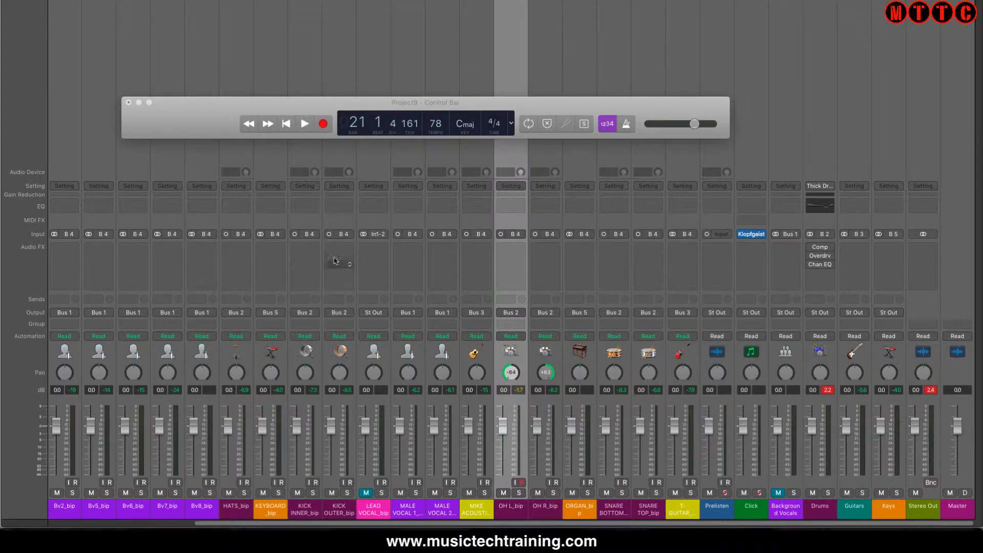
# Select all mixer channels and lower their volume faders together to -6.0 dB
pyautogui.press('super+a')
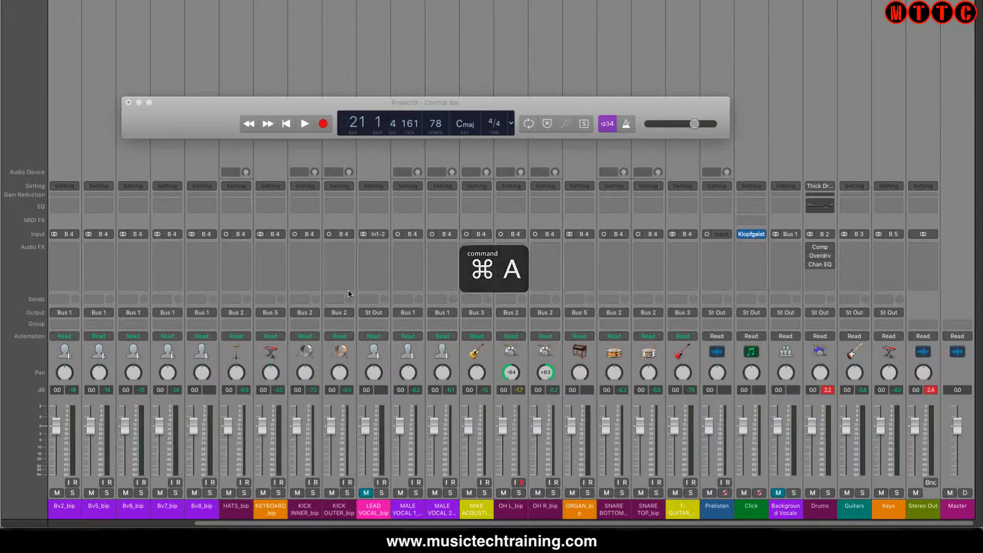
pyautogui.moveTo(365, 427); pyautogui.dragTo(365, 439)
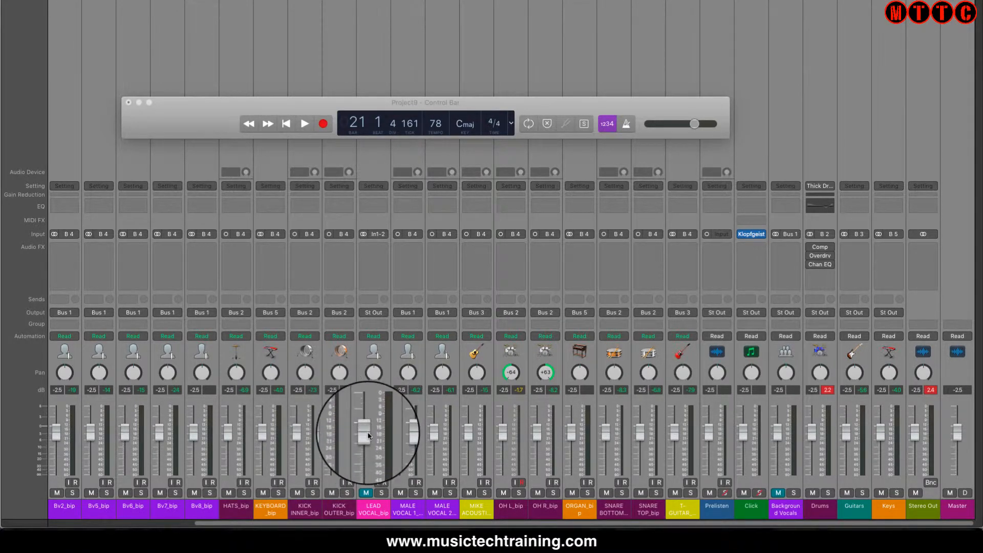
pyautogui.moveTo(369, 435); pyautogui.dragTo(366, 449)
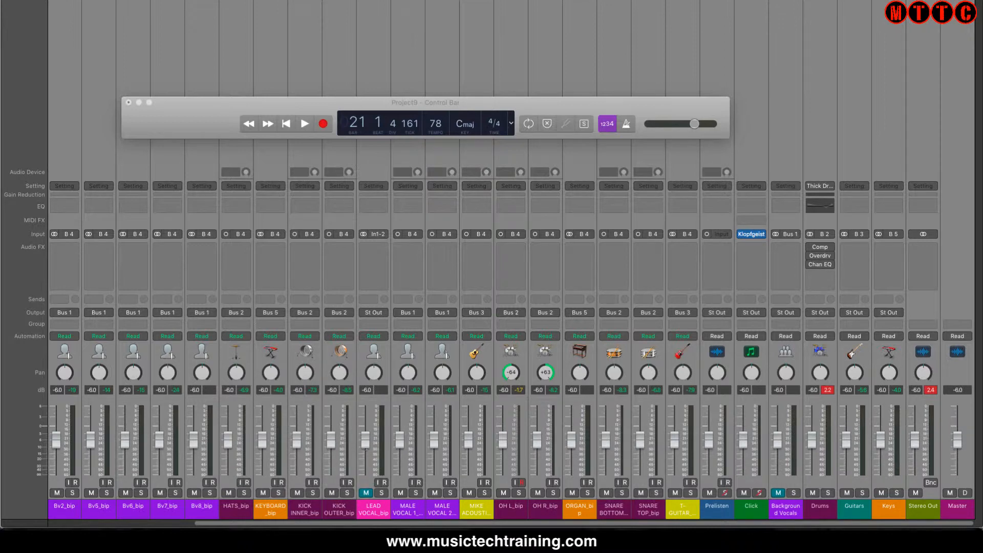
# Deselect the group of channels and reset the Master and Stereo Out faders to 0.0 dB
pyautogui.click(952, 233)
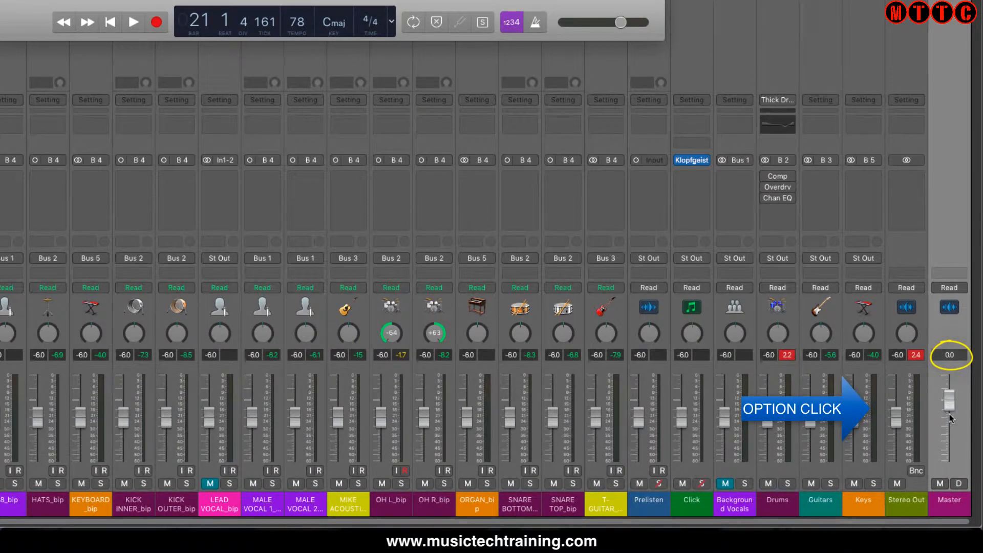
pyautogui.keyDown('alt'); pyautogui.click(896, 419); pyautogui.keyUp('alt')
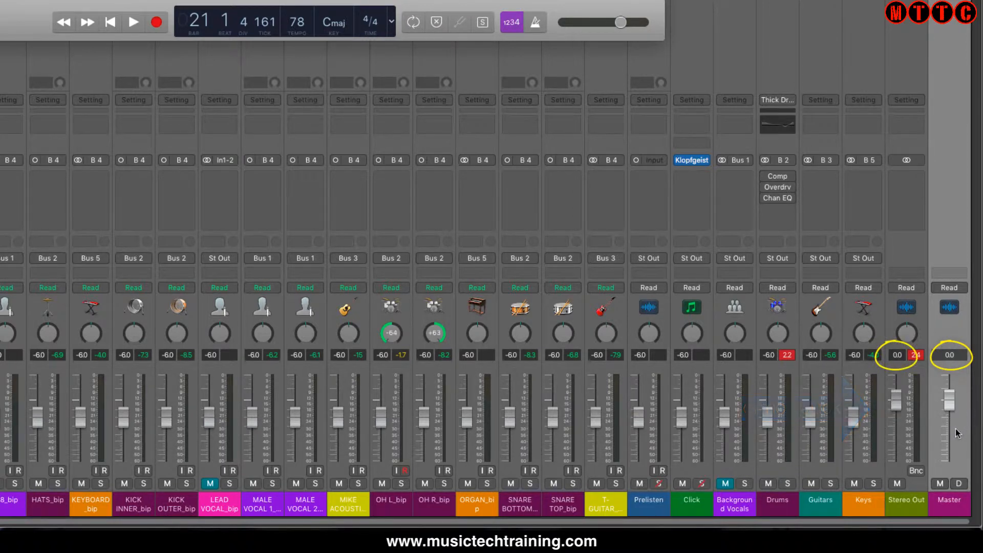
pyautogui.click(907, 503)
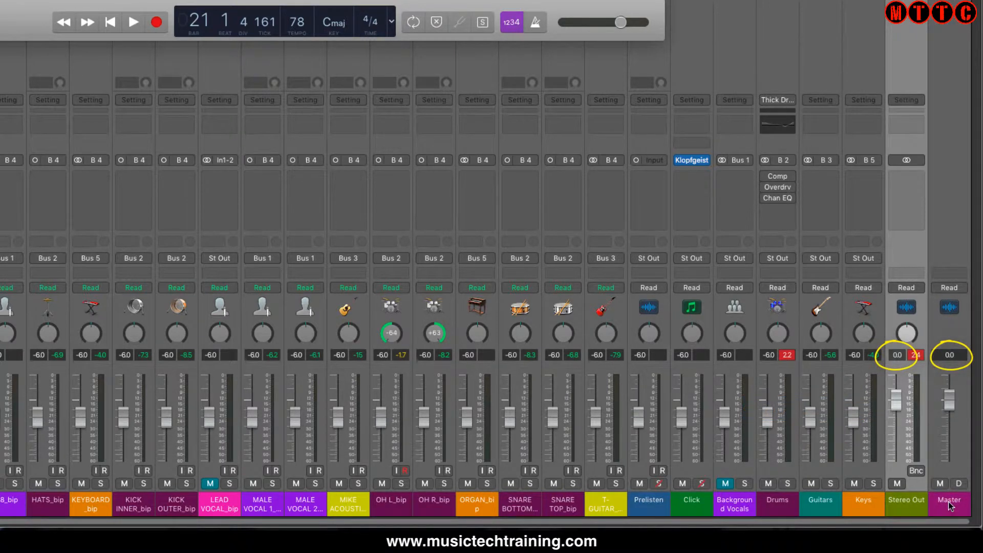
pyautogui.click(948, 502)
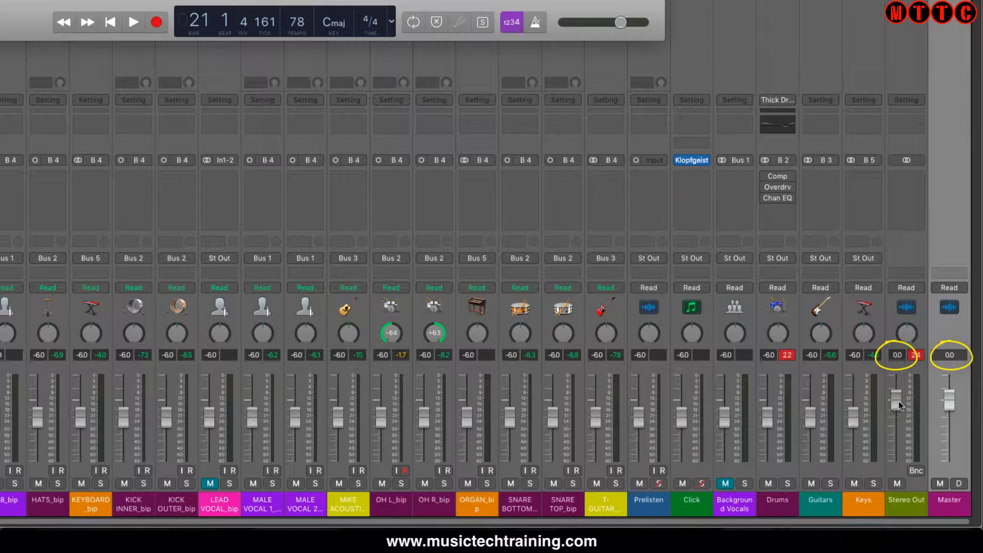
pyautogui.click(915, 502)
pyautogui.click(946, 503)
# Clear the peak level readings in the mixer and select the Master channel
pyautogui.click(917, 357)
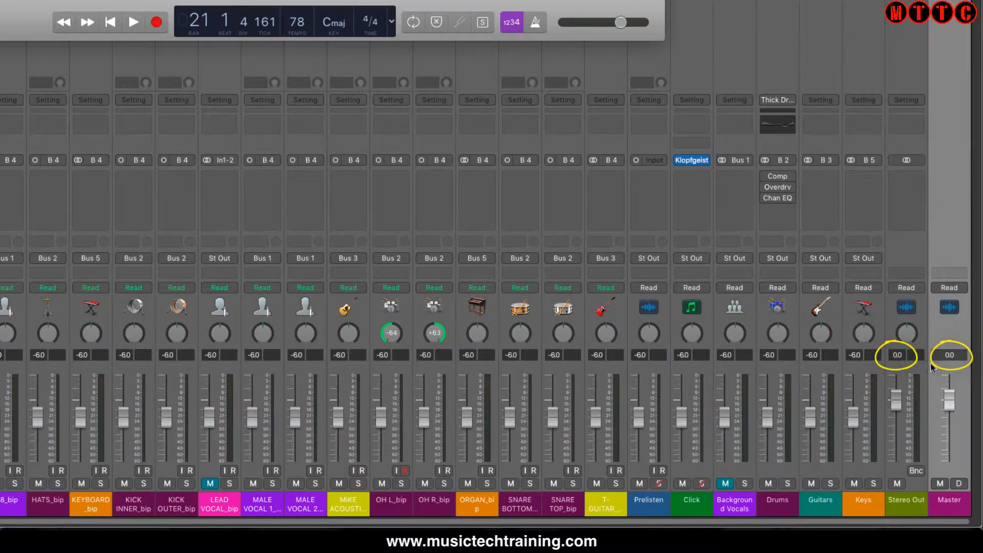
pyautogui.click(904, 503)
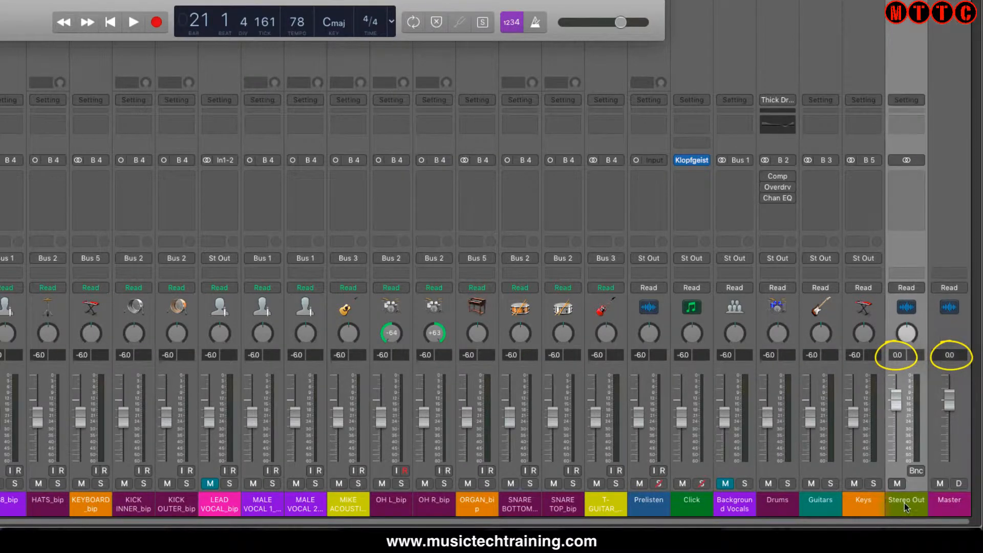
pyautogui.click(954, 499)
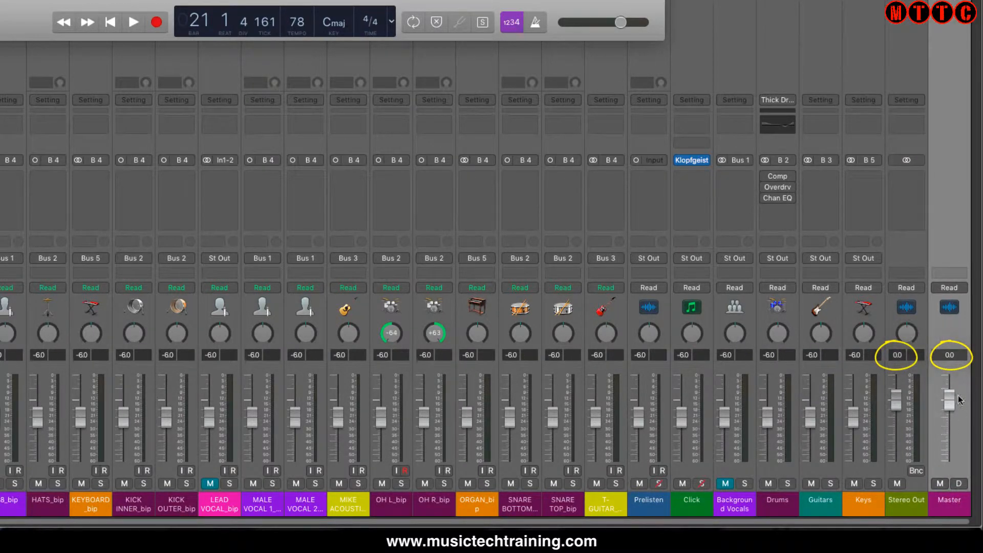
# Try moving the Master fader to -5.8 dB and raising the Stereo Out fader, and return both to 0.0 dB
pyautogui.moveTo(950, 399); pyautogui.dragTo(949, 417)
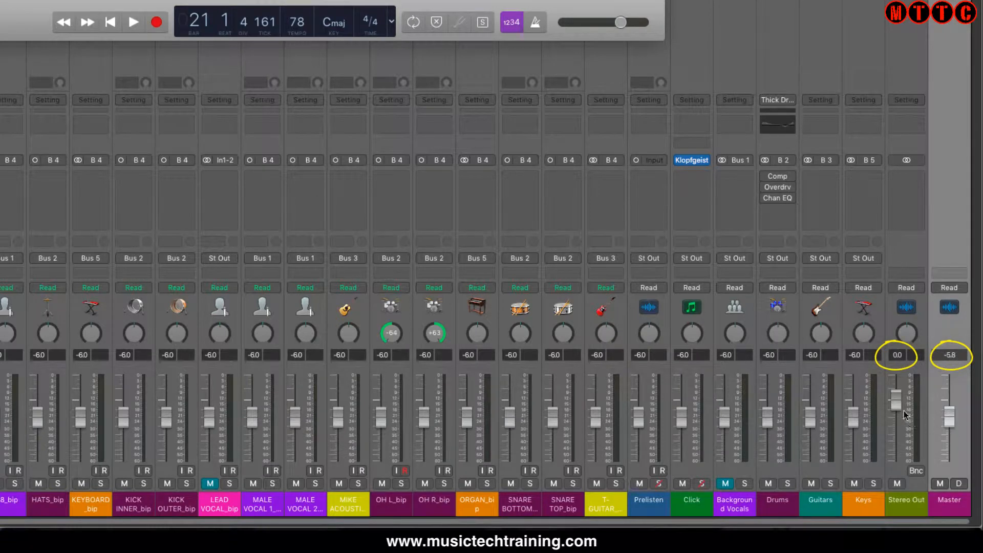
pyautogui.moveTo(897, 398); pyautogui.dragTo(900, 390)
pyautogui.keyDown('alt'); pyautogui.click(898, 391); pyautogui.keyUp('alt')
pyautogui.keyDown('alt'); pyautogui.click(953, 421); pyautogui.keyUp('alt')
pyautogui.click(864, 505)
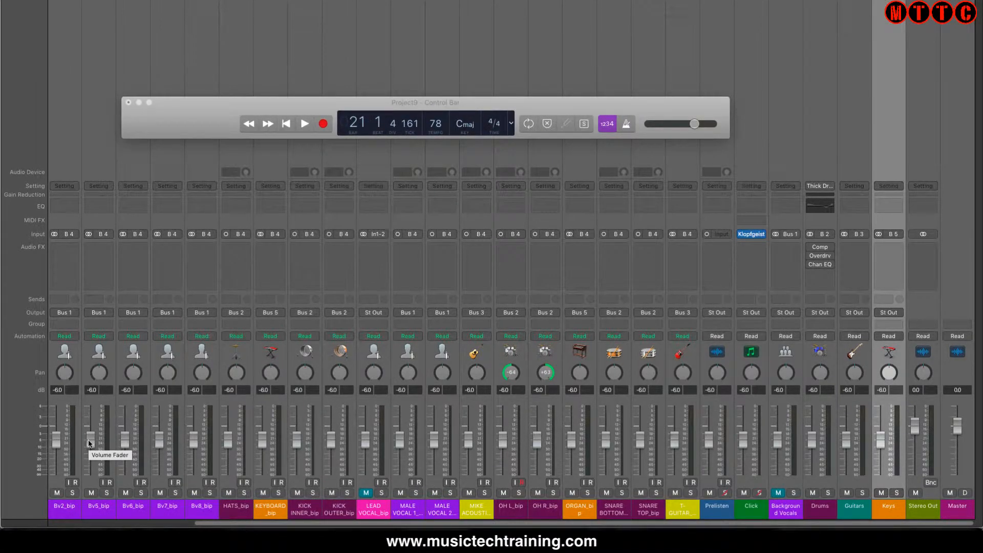
# Play the mix to check the peak levels with the channel faders lowered
pyautogui.press('space')
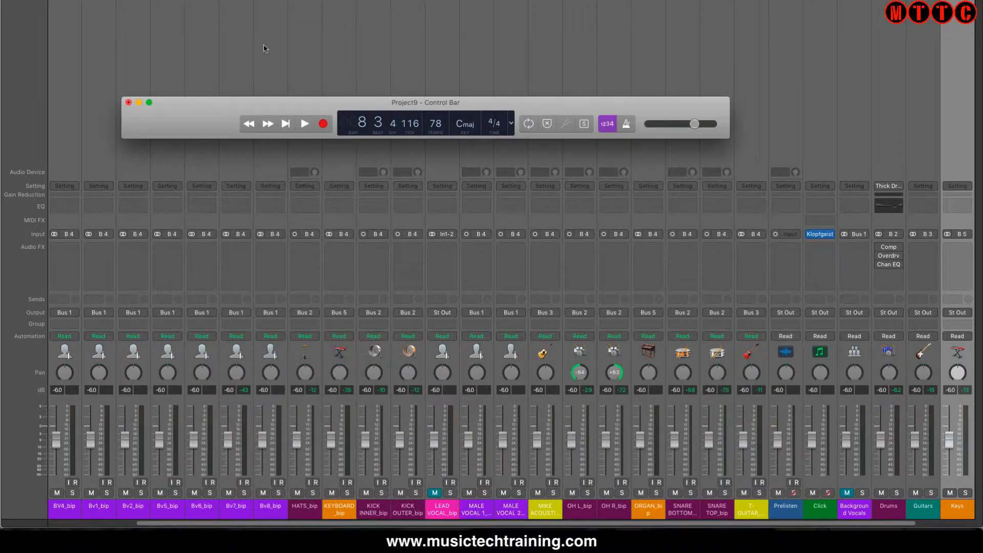
# Select the Drums stack and switch the mixer to Single view to show only its signal path
pyautogui.press('1')
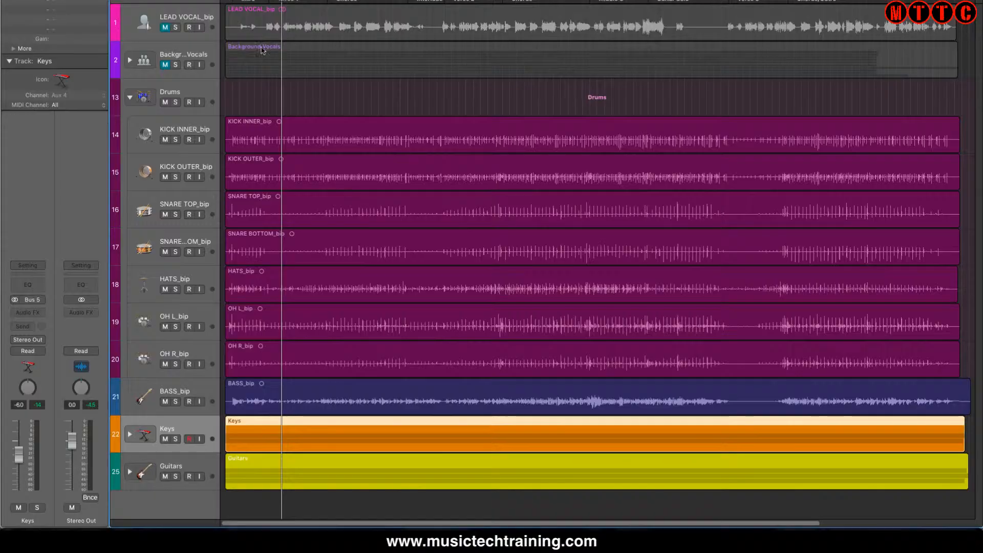
pyautogui.click(170, 94)
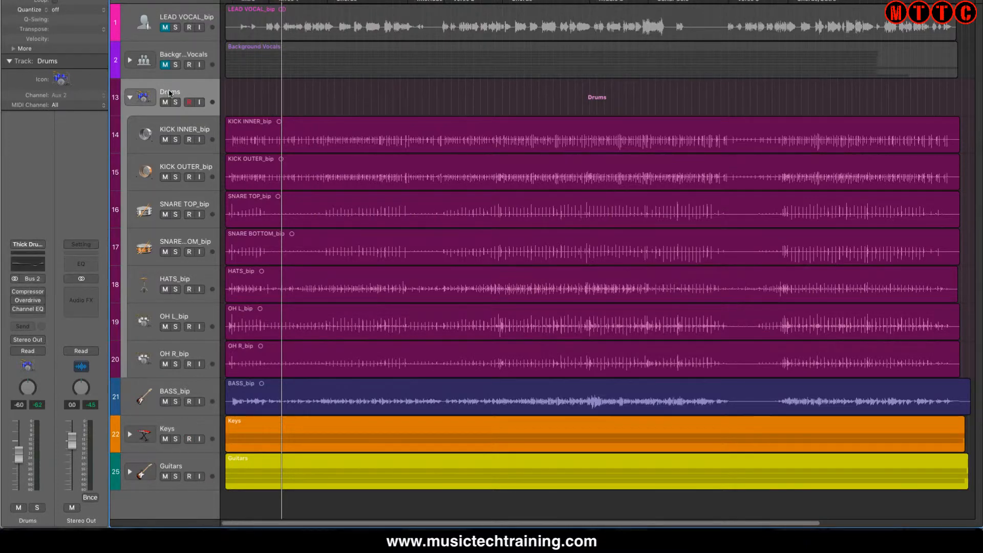
pyautogui.press('2')
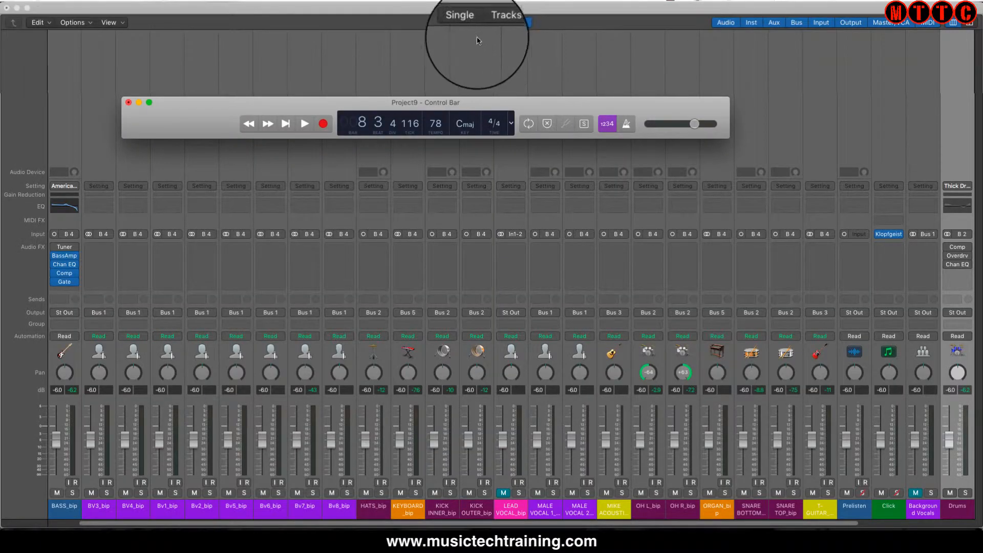
pyautogui.click(465, 23)
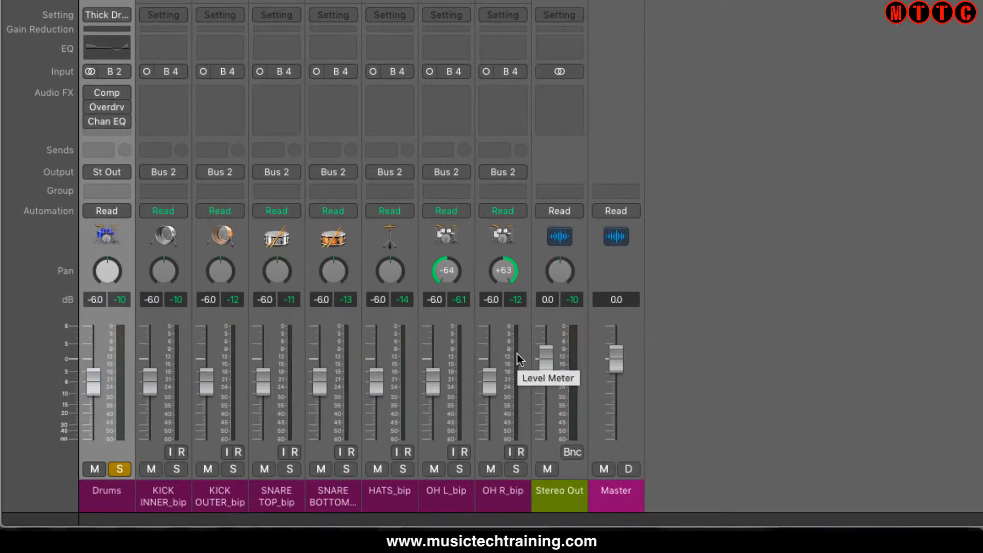
# Play the soloed drums and enable the Compressor, Overdrive and Channel EQ plug-ins on the Drums stack
pyautogui.press('space')
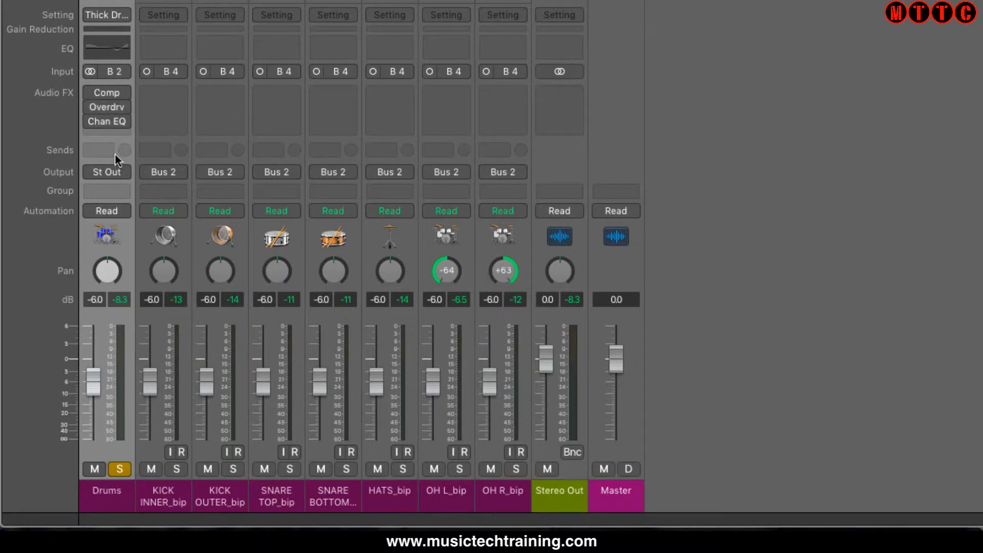
pyautogui.press('space')
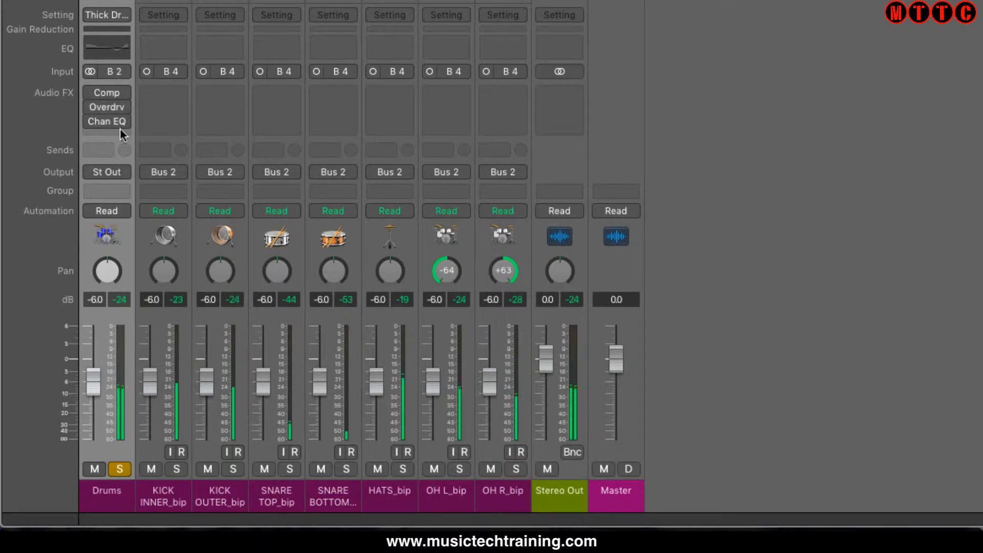
pyautogui.click(92, 93)
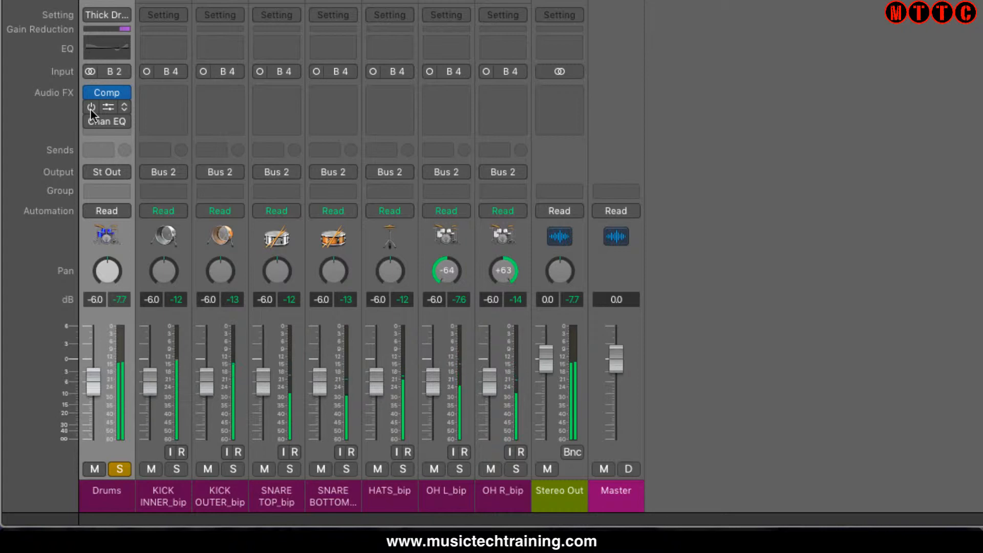
pyautogui.click(91, 107)
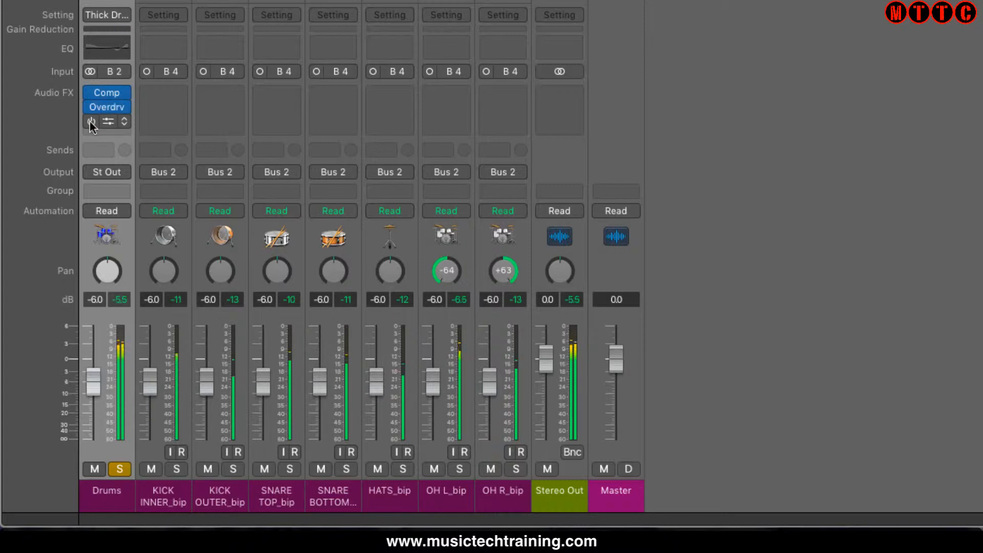
pyautogui.click(91, 122)
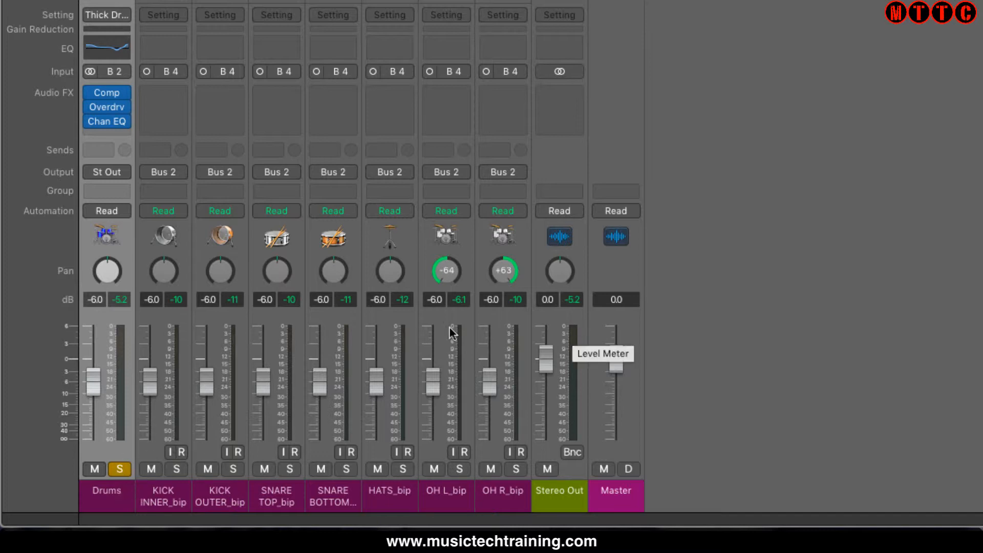
# Unsolo the Drums stack and play the full mix to check the Stereo Out peak level
pyautogui.click(123, 469)
pyautogui.press('space')
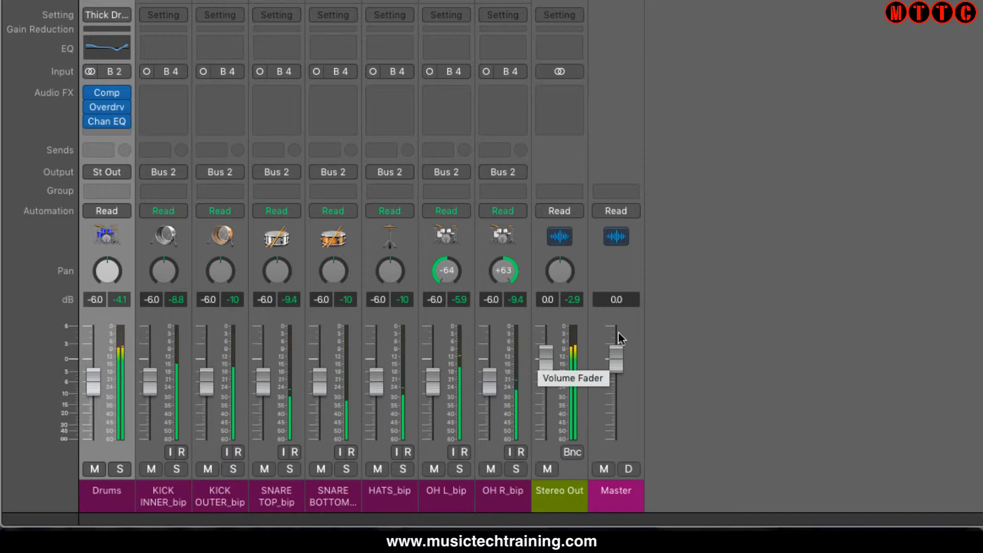
pyautogui.click(579, 307)
pyautogui.click(577, 301)
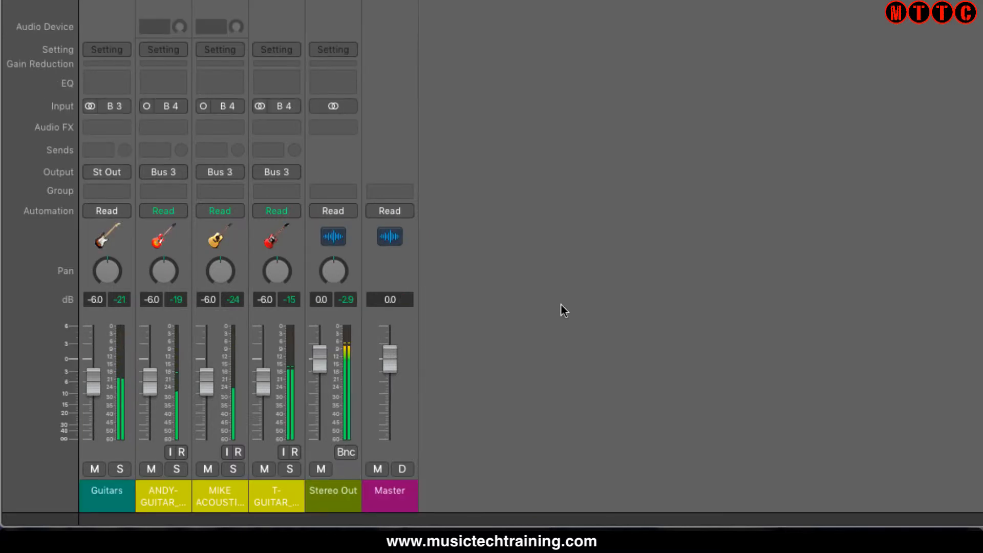